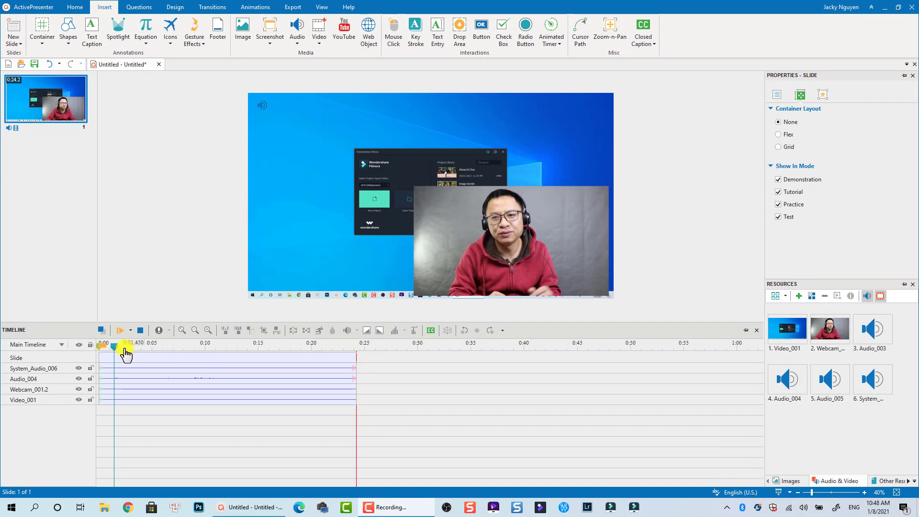
{"action": "left_click", "coordinate": [102, 351]}
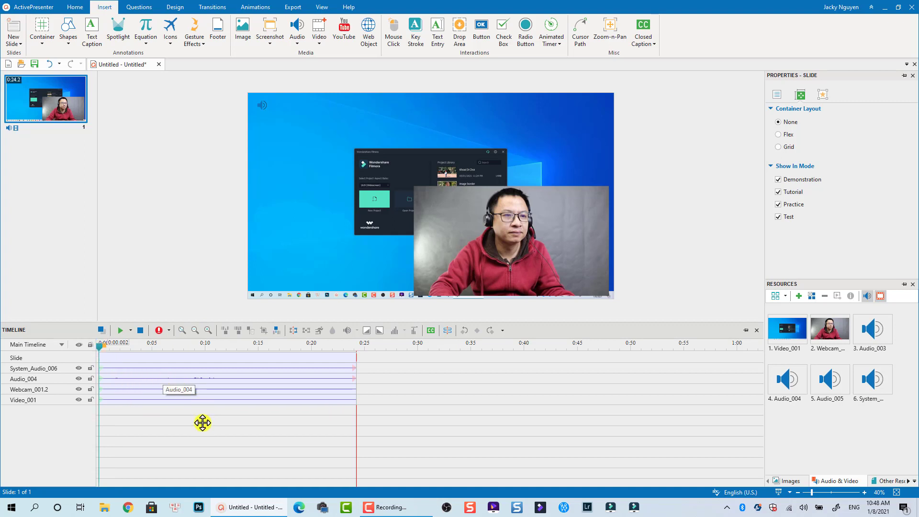
{"action": "key", "text": "space"}
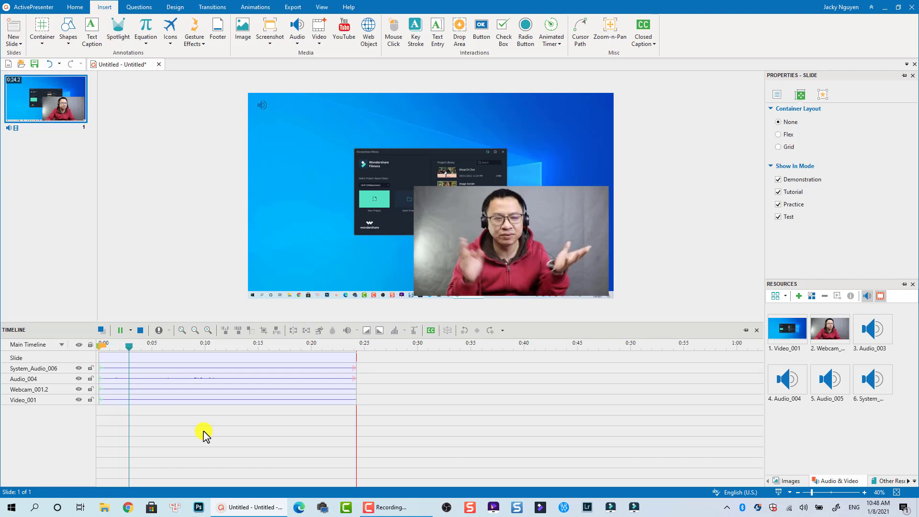
{"action": "key", "text": "space"}
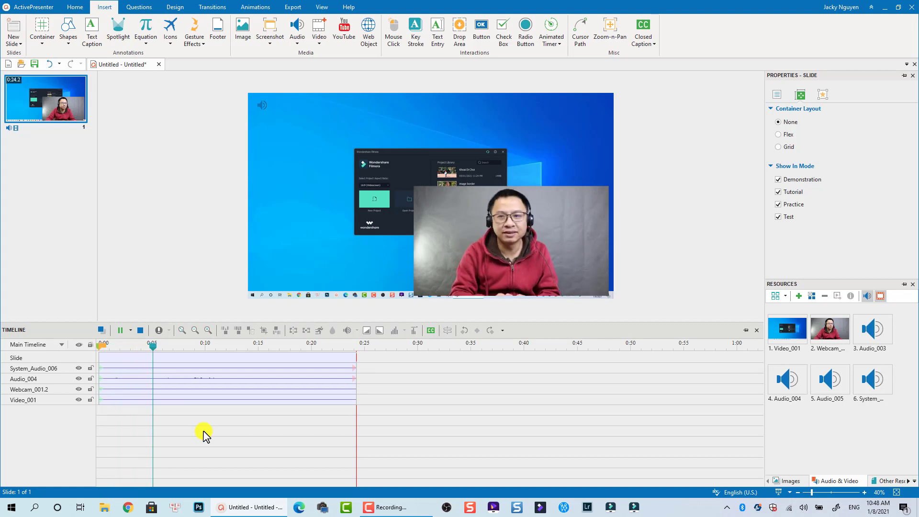
{"action": "left_click", "coordinate": [438, 265]}
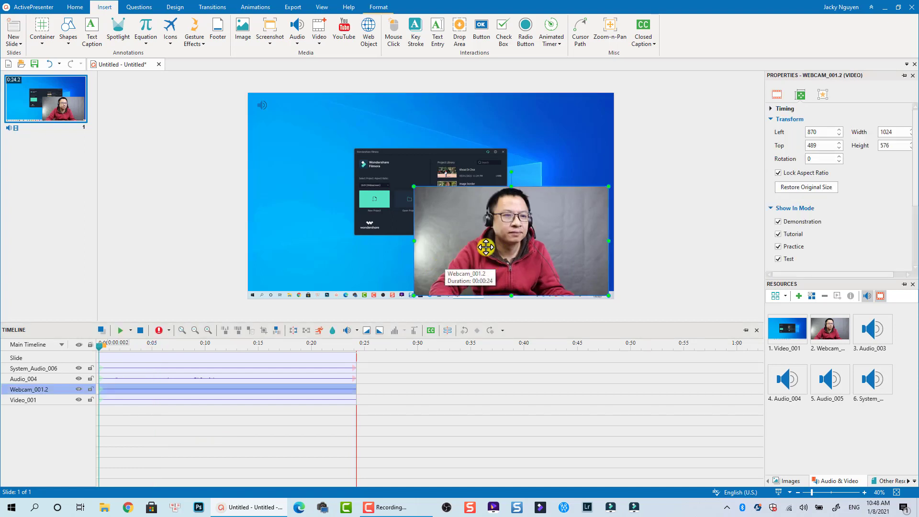
{"action": "left_click", "coordinate": [125, 400]}
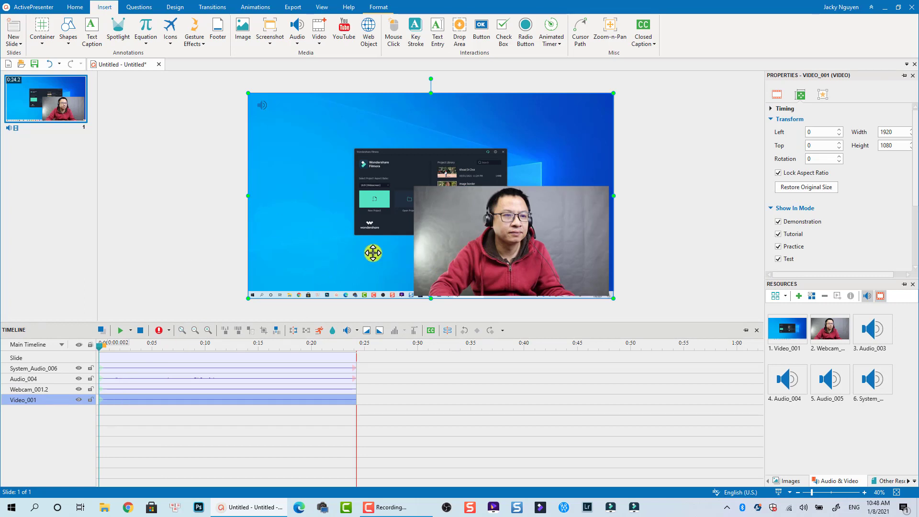
{"action": "left_click", "coordinate": [460, 231]}
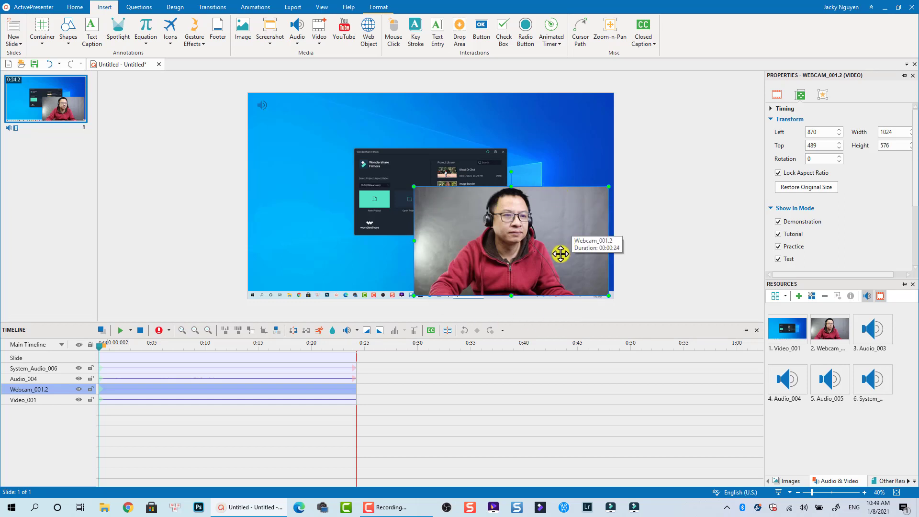
Step: Move the webcam clip up-left and enlarge it to 1140×641 at left 586, top 230
{"action": "left_click_drag", "start_coordinate": [559, 257], "coordinate": [535, 239]}
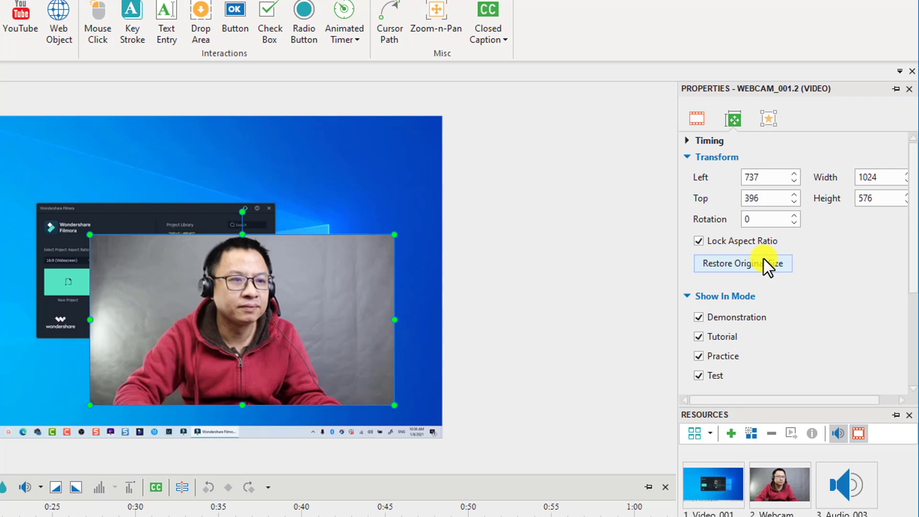
{"action": "left_click", "coordinate": [695, 120]}
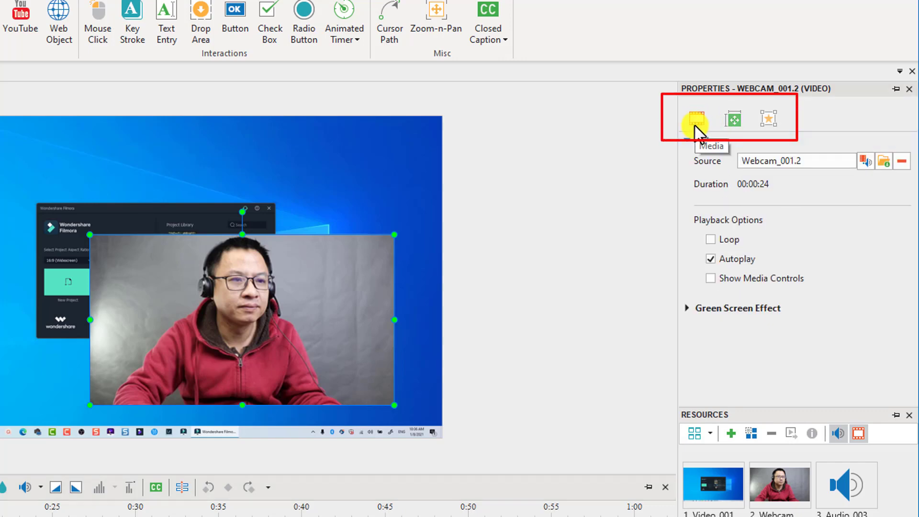
{"action": "left_click", "coordinate": [734, 120]}
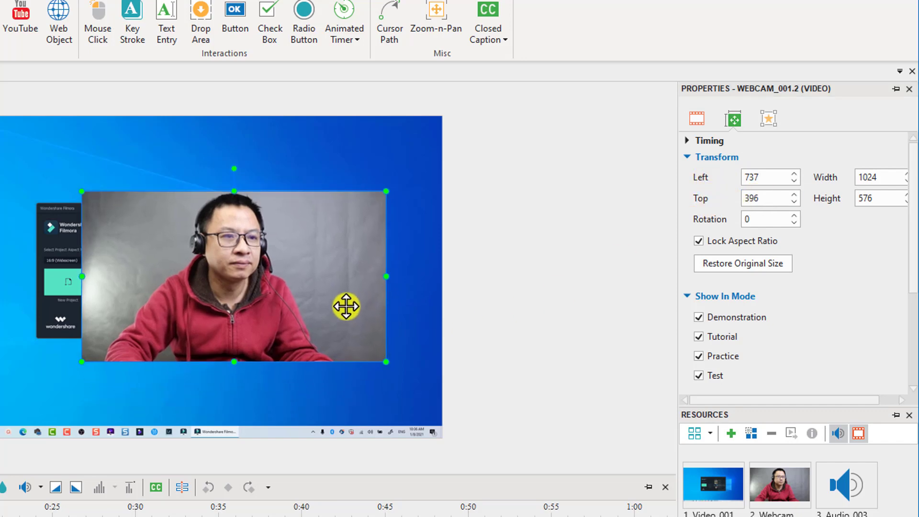
{"action": "left_click_drag", "start_coordinate": [356, 353], "coordinate": [348, 304]}
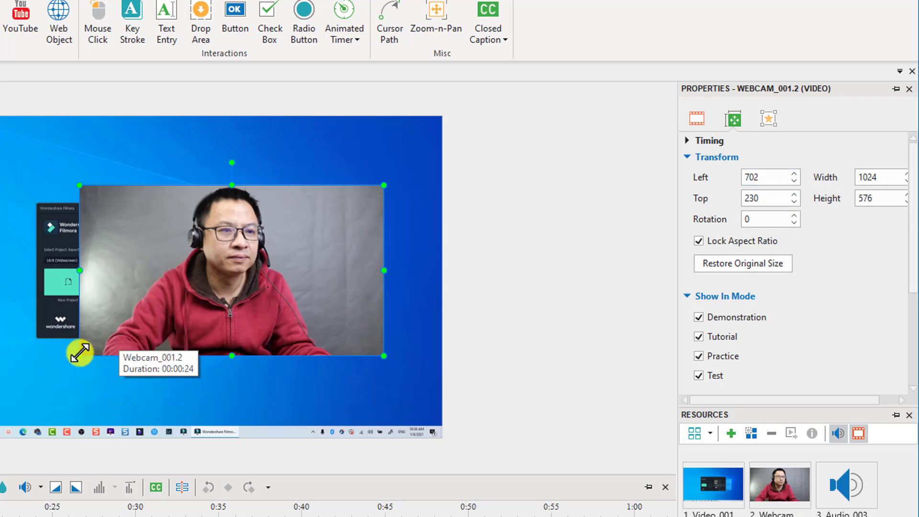
{"action": "left_click_drag", "start_coordinate": [79, 353], "coordinate": [45, 375]}
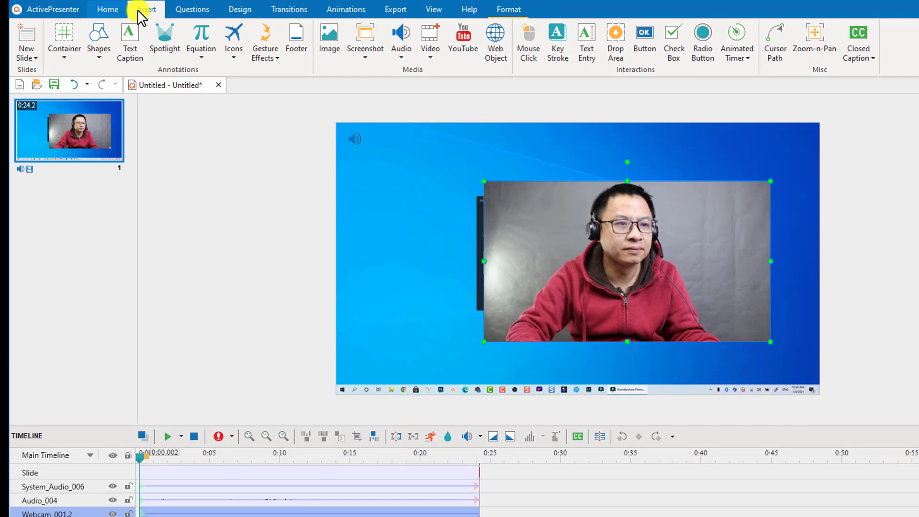
Step: Draw a Rectangle shape from the Shapes gallery over the webcam clip
{"action": "left_click", "coordinate": [98, 54]}
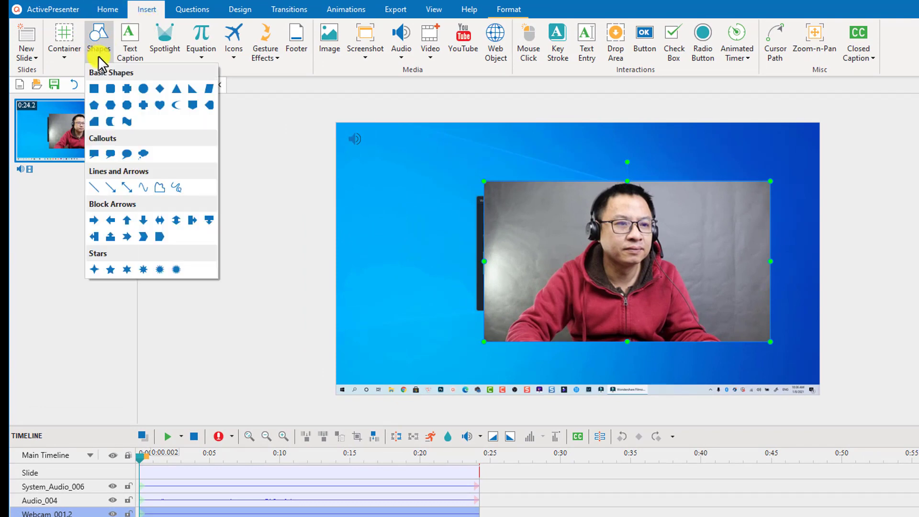
{"action": "left_click", "coordinate": [93, 89]}
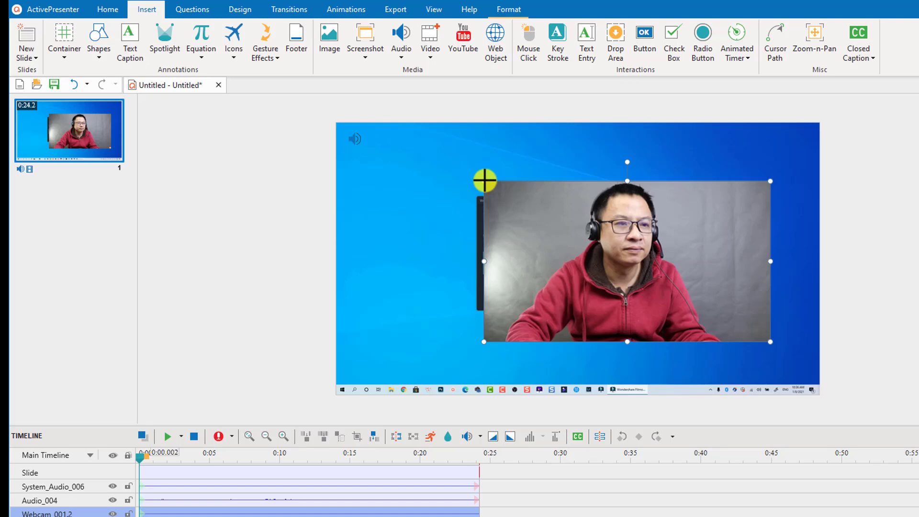
{"action": "left_click_drag", "start_coordinate": [485, 183], "coordinate": [772, 343]}
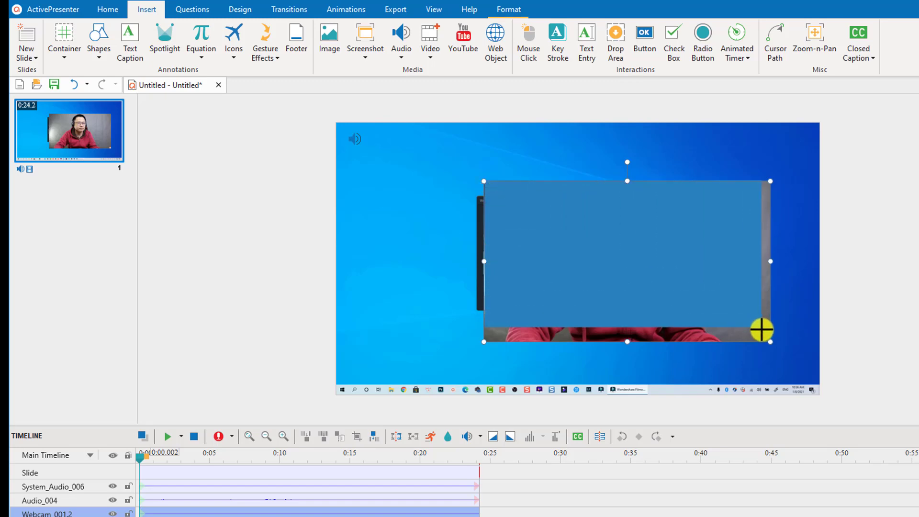
{"action": "left_click_drag", "start_coordinate": [773, 343], "coordinate": [772, 344]}
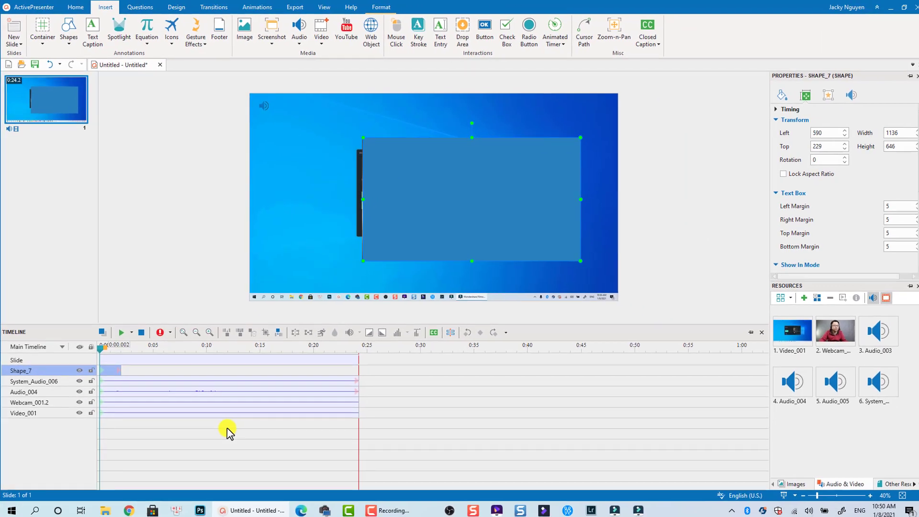
Step: Set Shape_7's Left to 586 and Top to 230, matching the webcam clip
{"action": "left_click", "coordinate": [124, 395]}
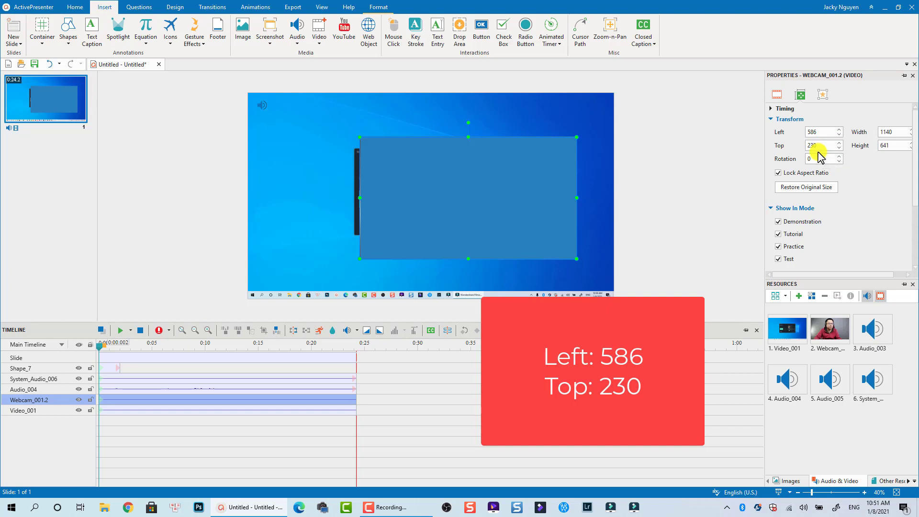
{"action": "left_click", "coordinate": [109, 368]}
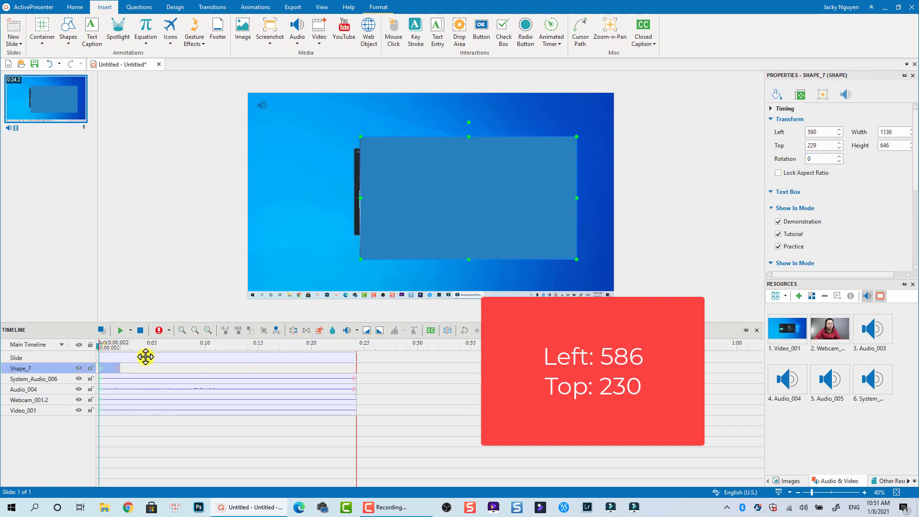
{"action": "left_click", "coordinate": [817, 133]}
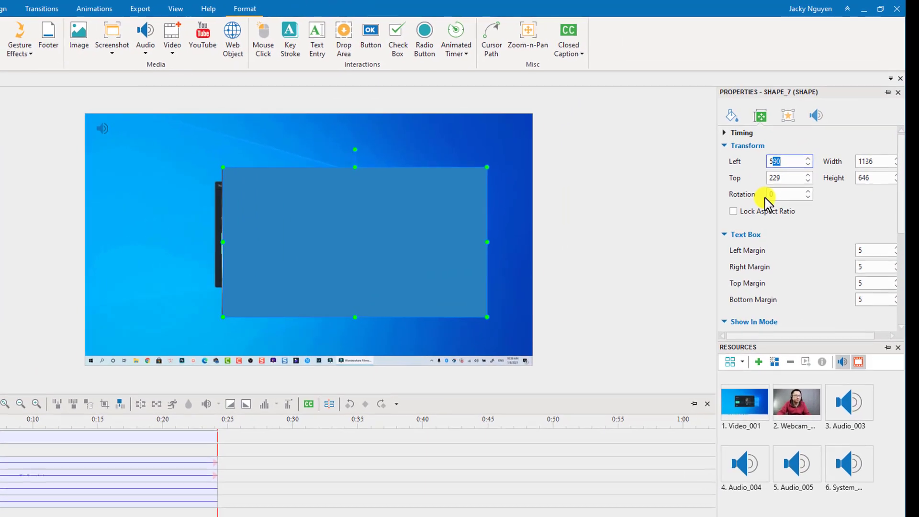
{"action": "type", "text": "586"}
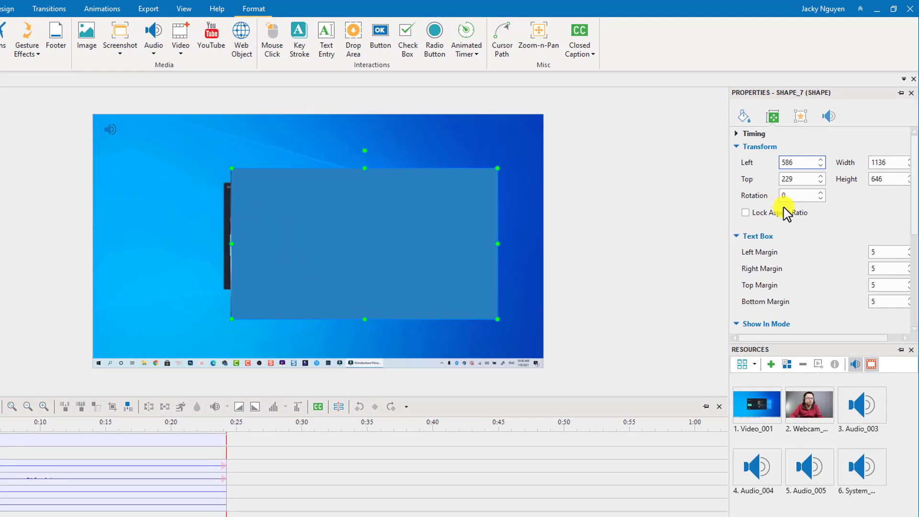
{"action": "left_click", "coordinate": [795, 178]}
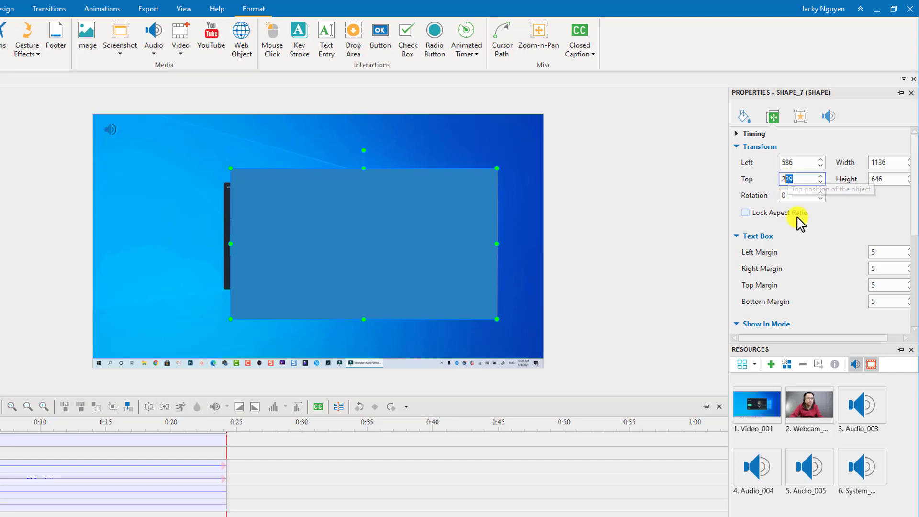
{"action": "type", "text": "230"}
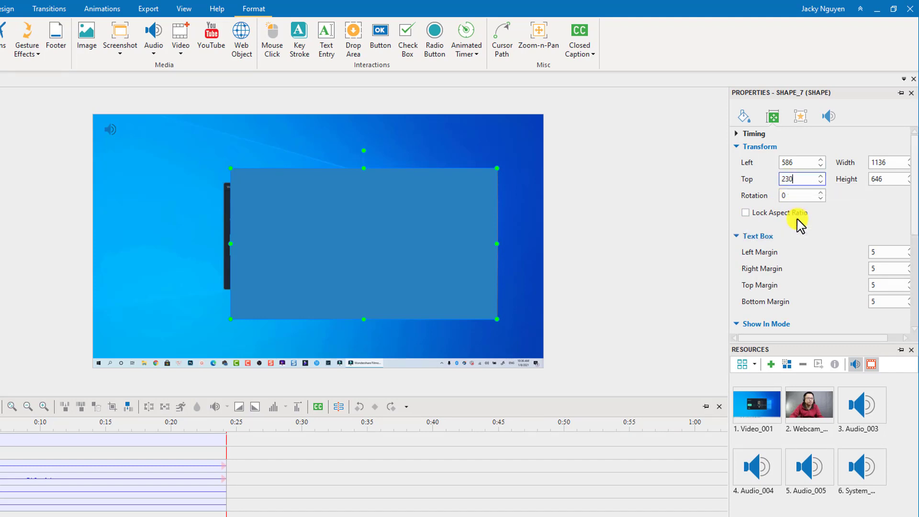
{"action": "key", "text": "Return"}
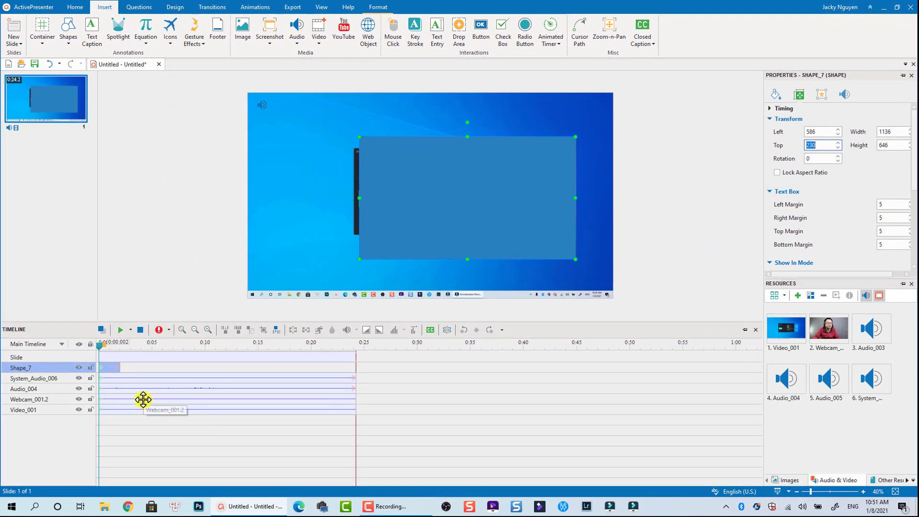
Step: Give Shape_7 a width of 1140 to match the webcam clip's size
{"action": "left_click", "coordinate": [143, 399]}
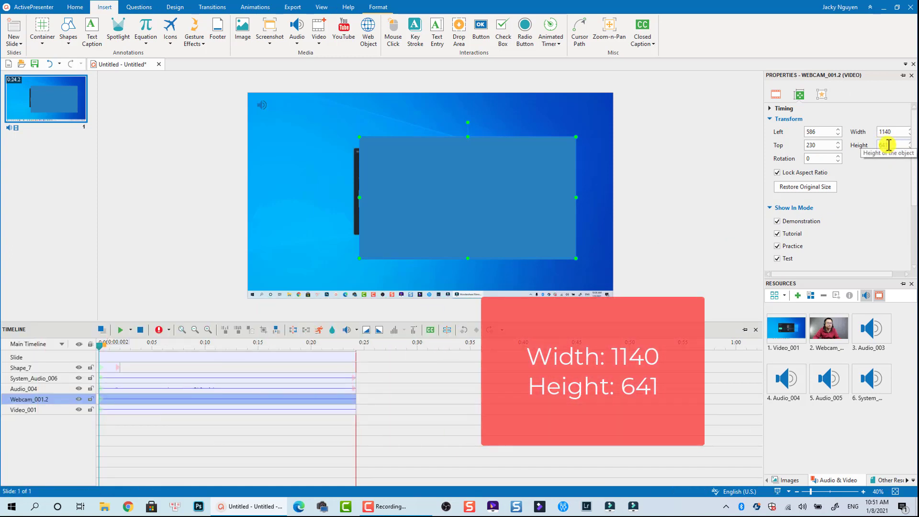
{"action": "left_click", "coordinate": [113, 369]}
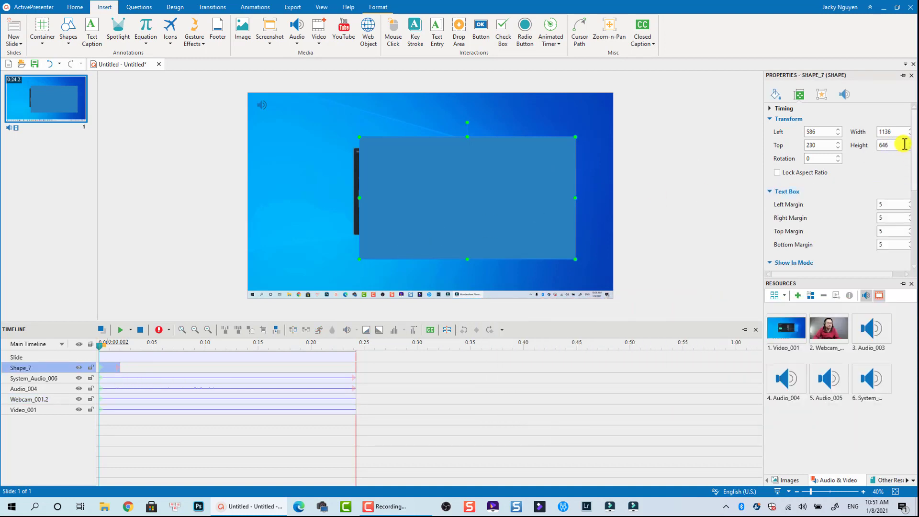
{"action": "double_click", "coordinate": [894, 131]}
{"action": "type", "text": "1140"}
{"action": "type", "text": "641"}
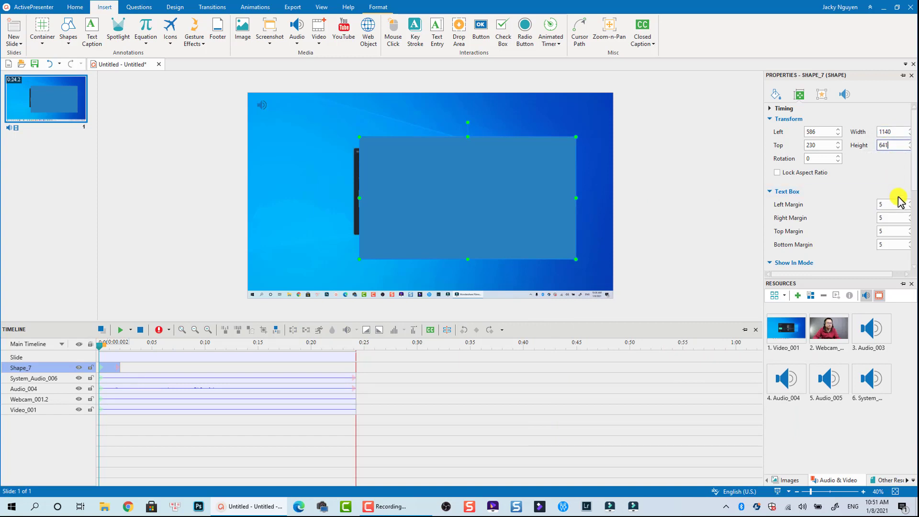
Step: Select Shape_7 and Webcam_001.2 together in the timeline
{"action": "left_click", "coordinate": [678, 236]}
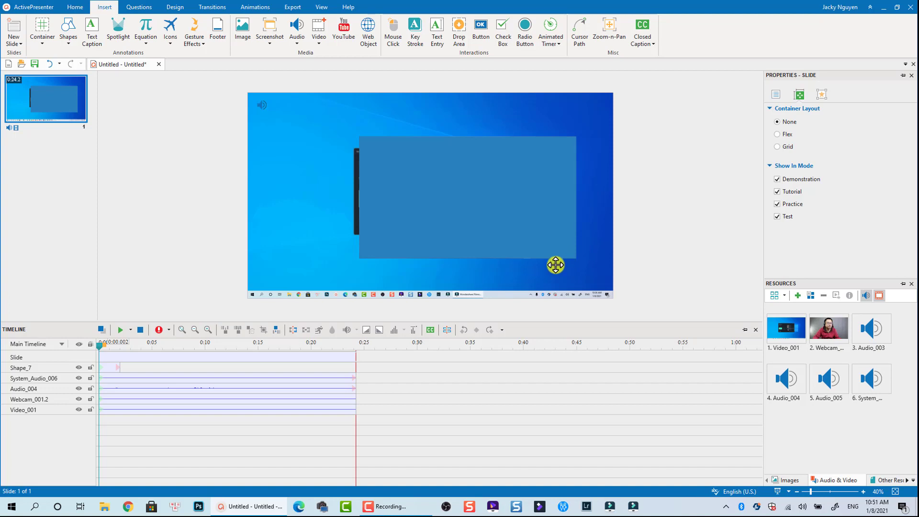
{"action": "left_click", "coordinate": [113, 370]}
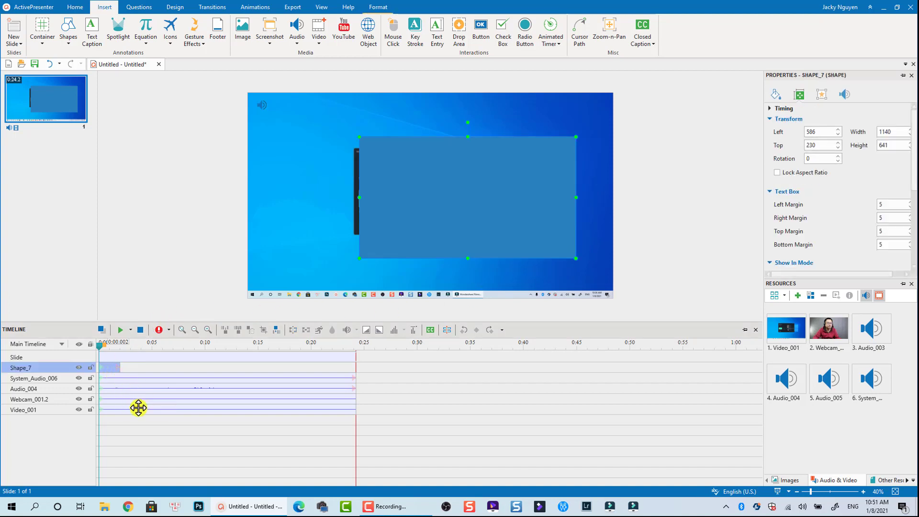
{"action": "left_click", "coordinate": [106, 400], "text": "ctrl"}
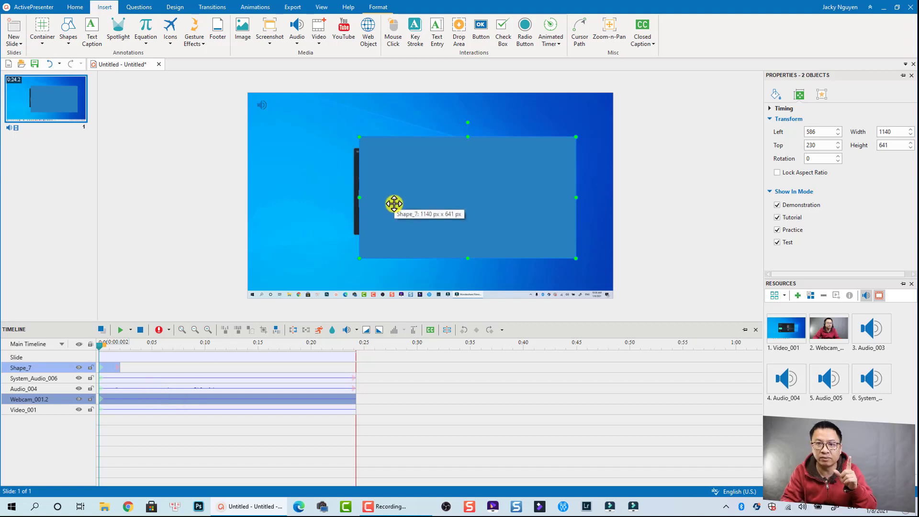
Step: Group Shape_7 and Webcam_001.2 into Group Object_8 via the context menu
{"action": "right_click", "coordinate": [393, 203]}
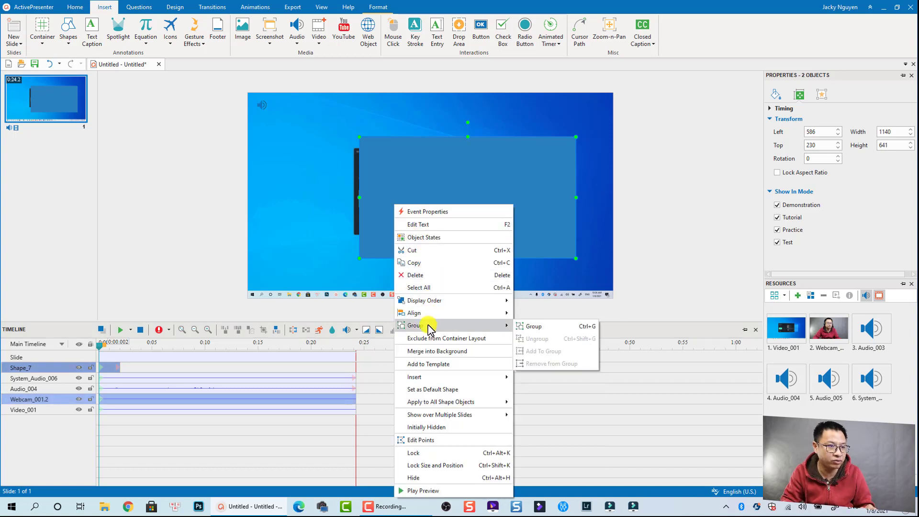
{"action": "mouse_move", "coordinate": [416, 325]}
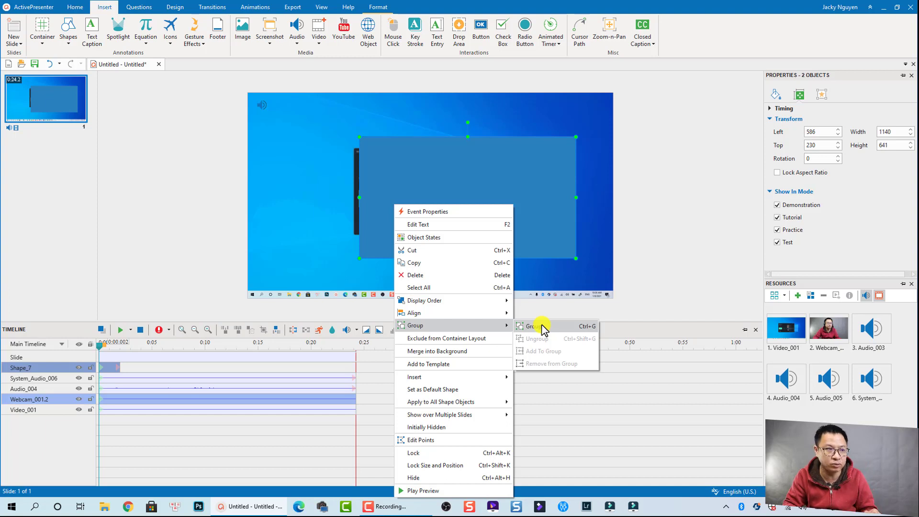
{"action": "left_click", "coordinate": [541, 330]}
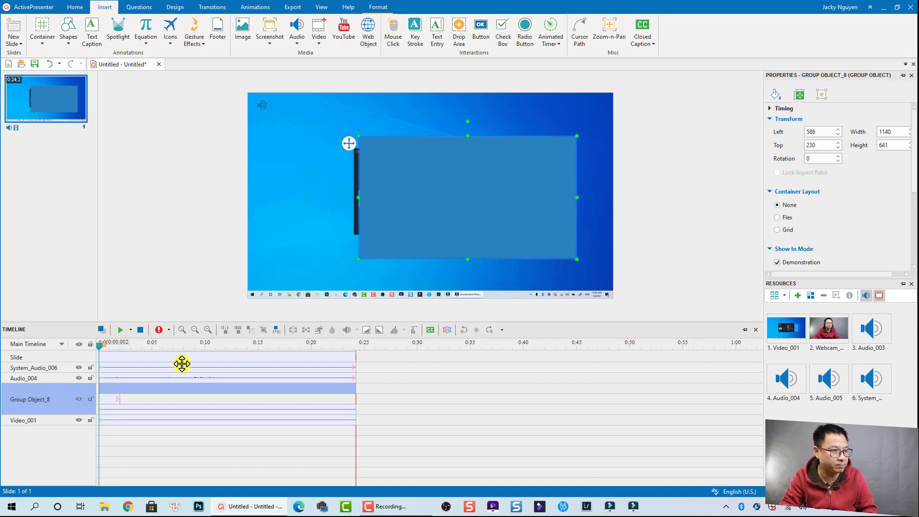
Step: Set the grouped Shape_7 rectangle's fill to No Fill in Style & Effects
{"action": "left_click", "coordinate": [109, 399]}
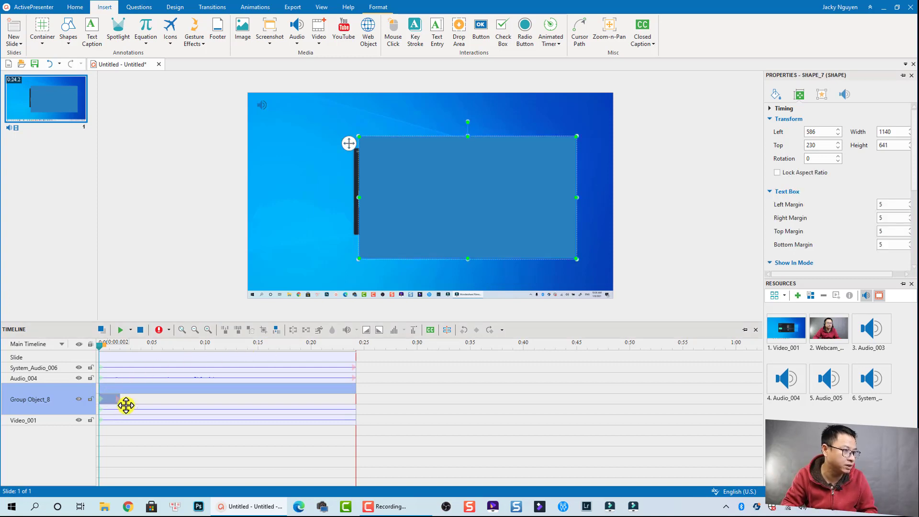
{"action": "left_click", "coordinate": [776, 95]}
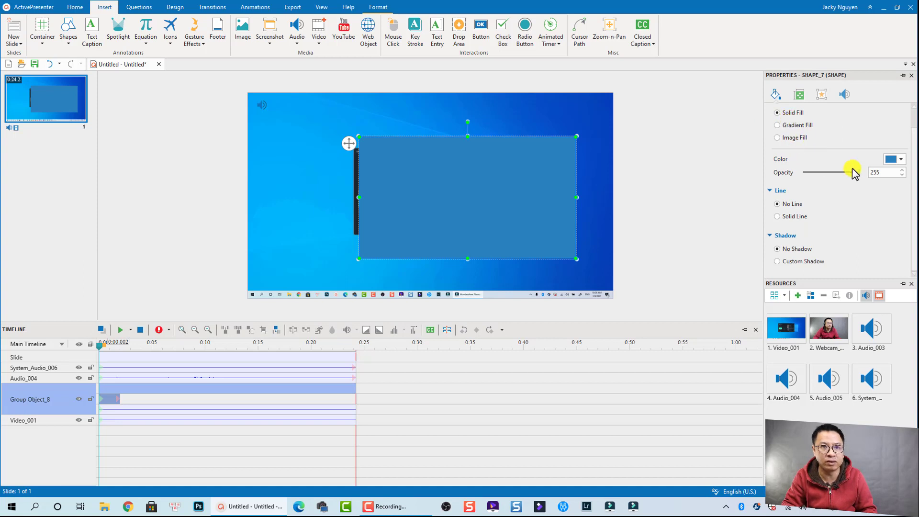
{"action": "scroll", "coordinate": [816, 143], "scroll_direction": "up", "scroll_amount": 1}
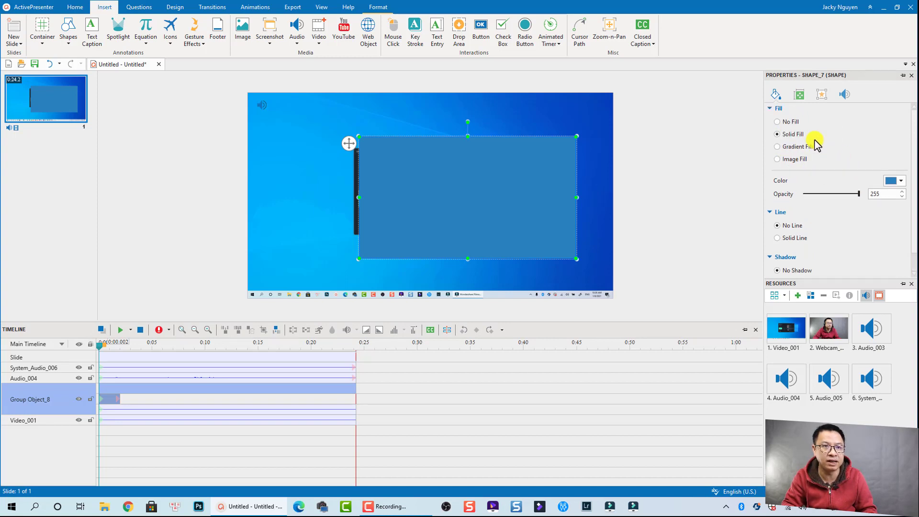
{"action": "left_click", "coordinate": [776, 122]}
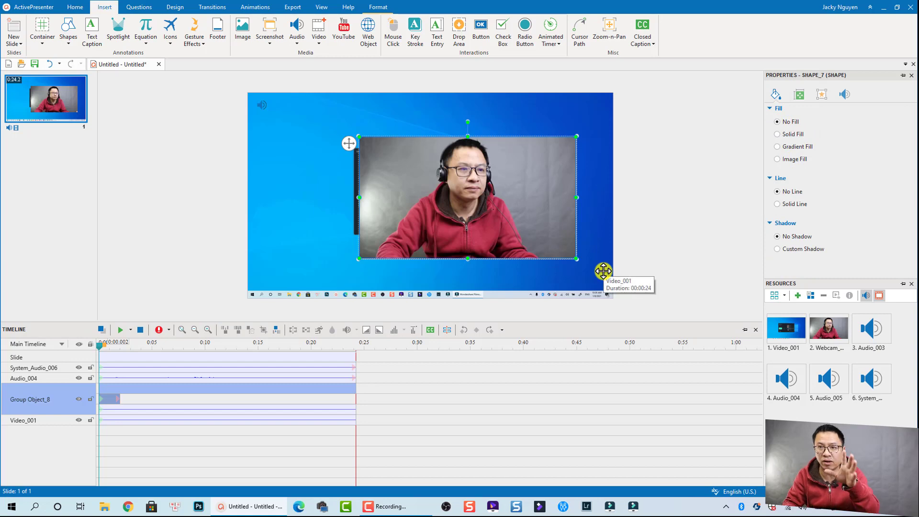
Step: Give Shape_7 a solid white outline with width 10
{"action": "left_click", "coordinate": [777, 204]}
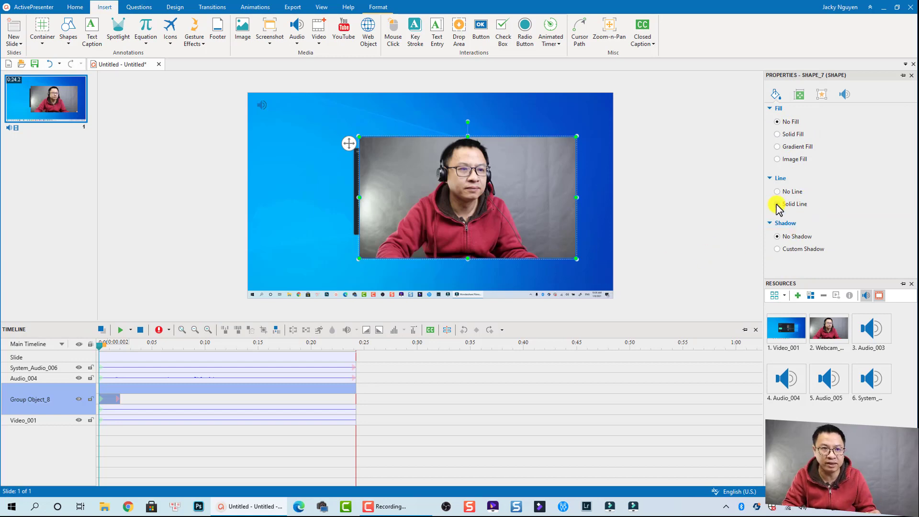
{"action": "scroll", "coordinate": [824, 220], "scroll_direction": "down", "scroll_amount": 1}
{"action": "double_click", "coordinate": [872, 195]}
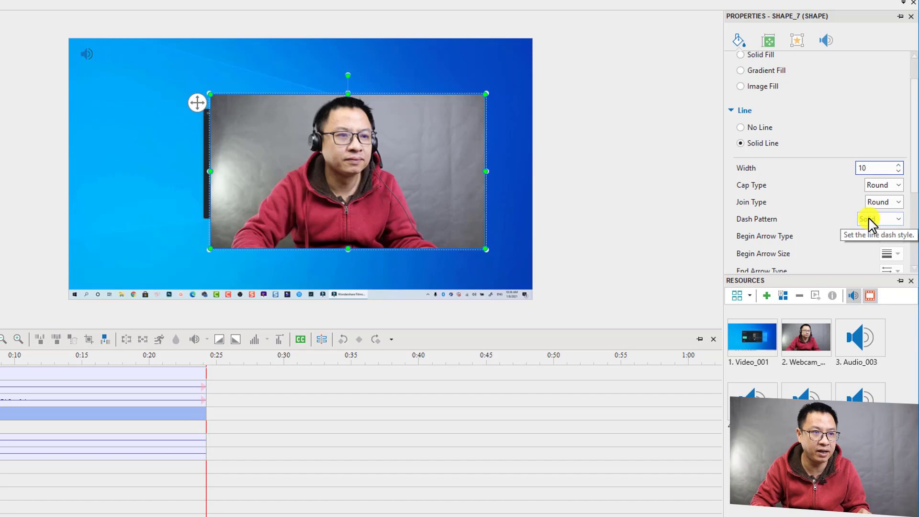
{"action": "left_click_drag", "start_coordinate": [914, 137], "coordinate": [913, 174]}
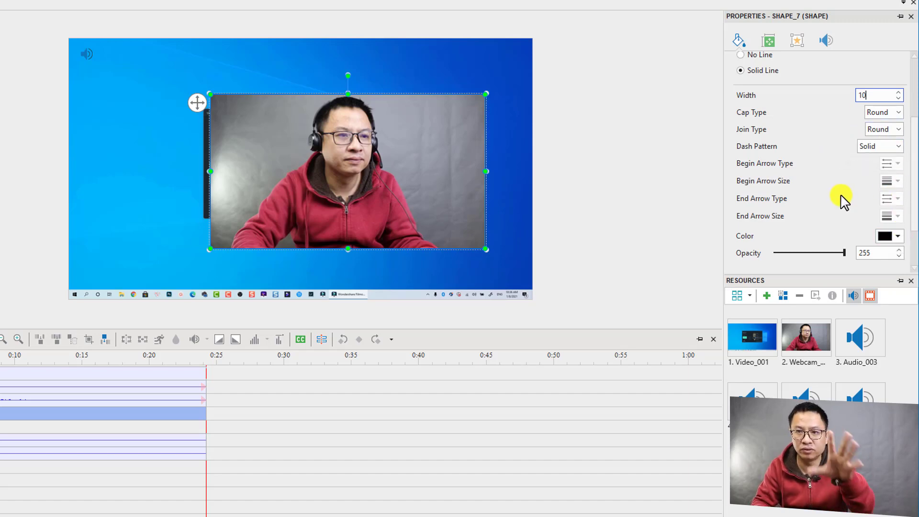
{"action": "left_click", "coordinate": [897, 237]}
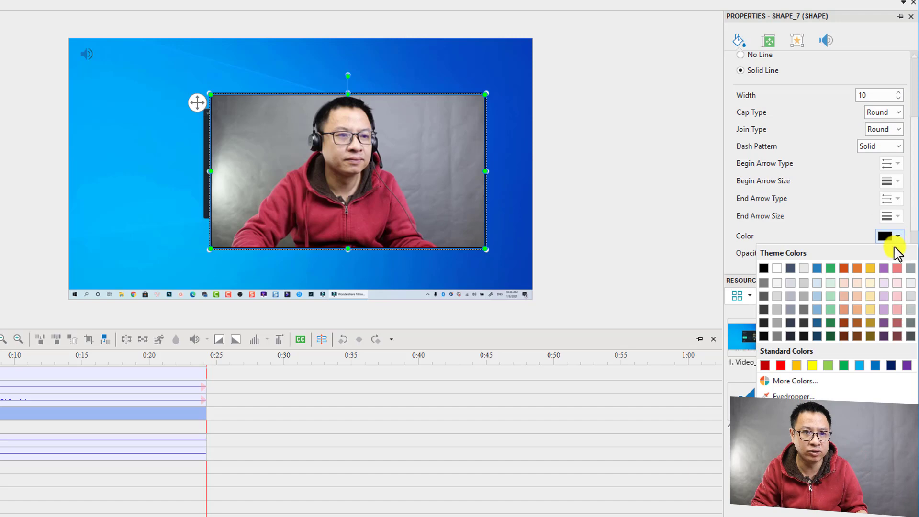
{"action": "left_click", "coordinate": [777, 269]}
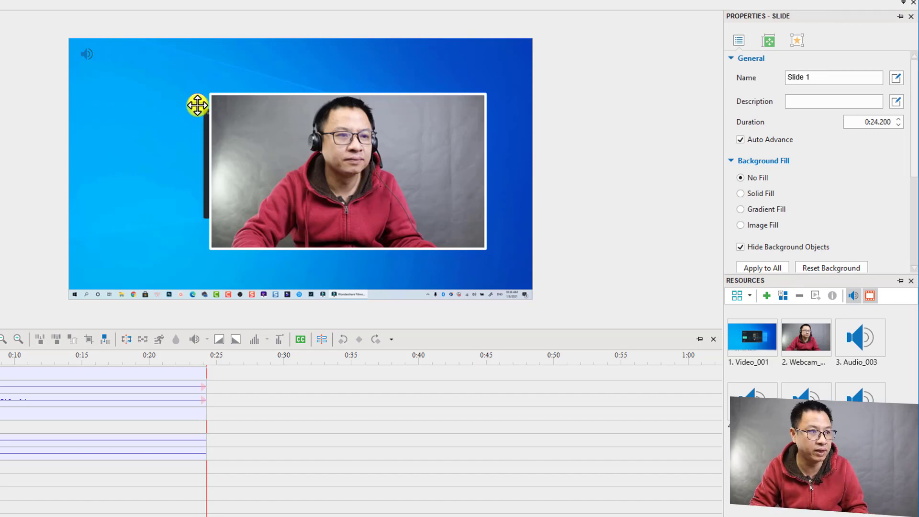
Step: Shrink Group Object_8 and place it in the slide's lower-right corner
{"action": "left_click", "coordinate": [197, 106]}
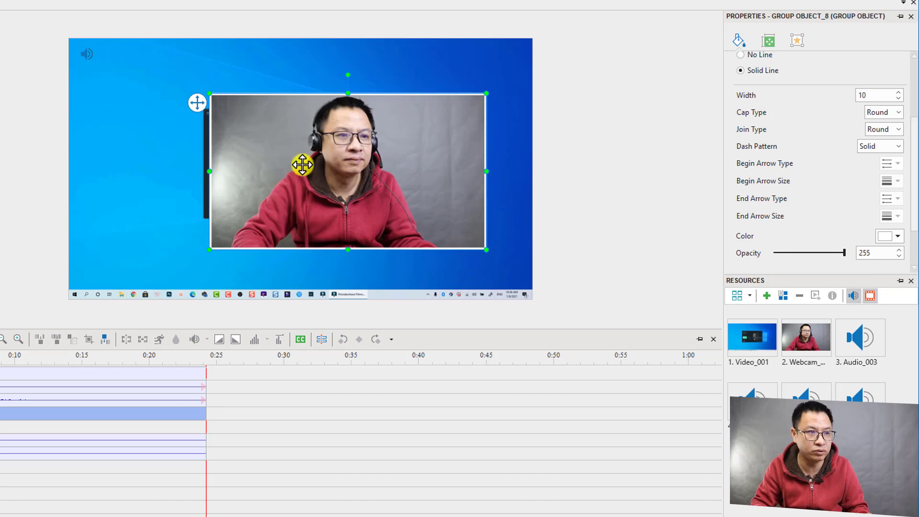
{"action": "mouse_move", "coordinate": [301, 164]}
{"action": "left_mouse_down"}
{"action": "mouse_move", "coordinate": [257, 165]}
{"action": "mouse_move", "coordinate": [347, 215]}
{"action": "left_mouse_up"}
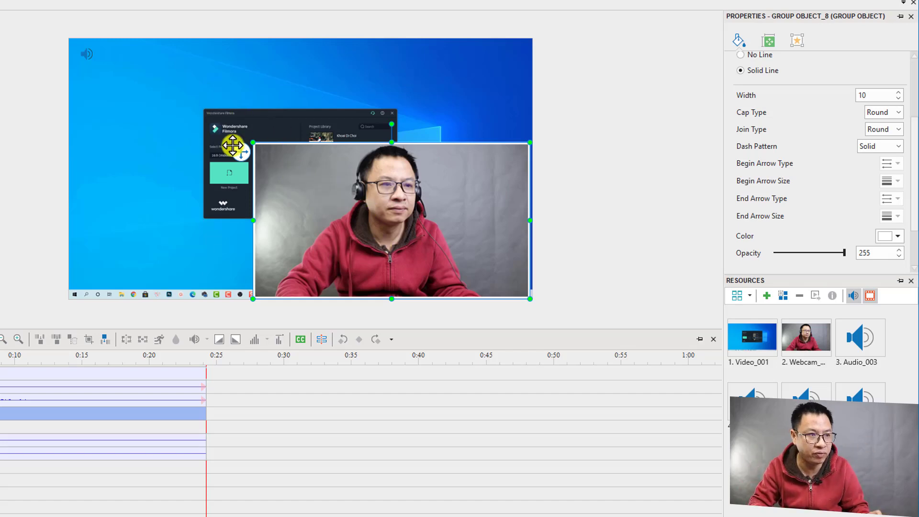
{"action": "mouse_move", "coordinate": [252, 144]}
{"action": "left_mouse_down"}
{"action": "mouse_move", "coordinate": [402, 169]}
{"action": "mouse_move", "coordinate": [260, 151]}
{"action": "left_mouse_up"}
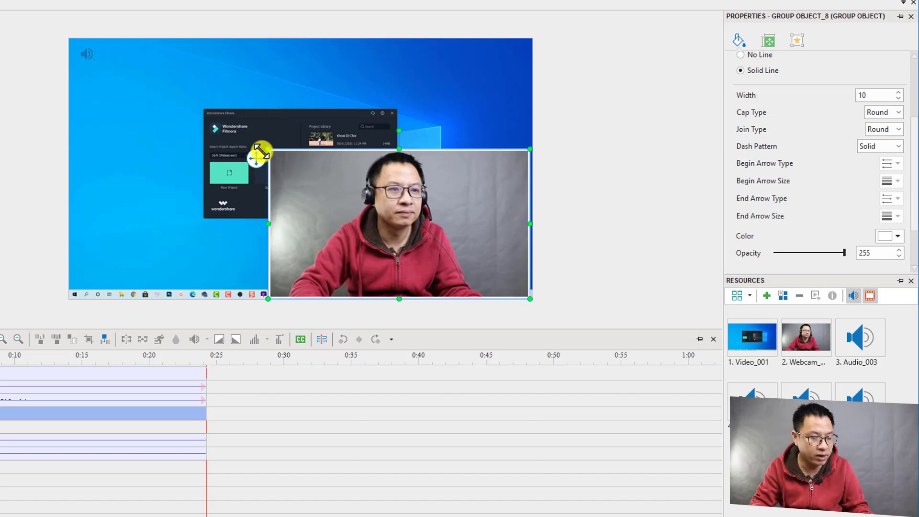
{"action": "left_click_drag", "start_coordinate": [260, 150], "coordinate": [251, 143]}
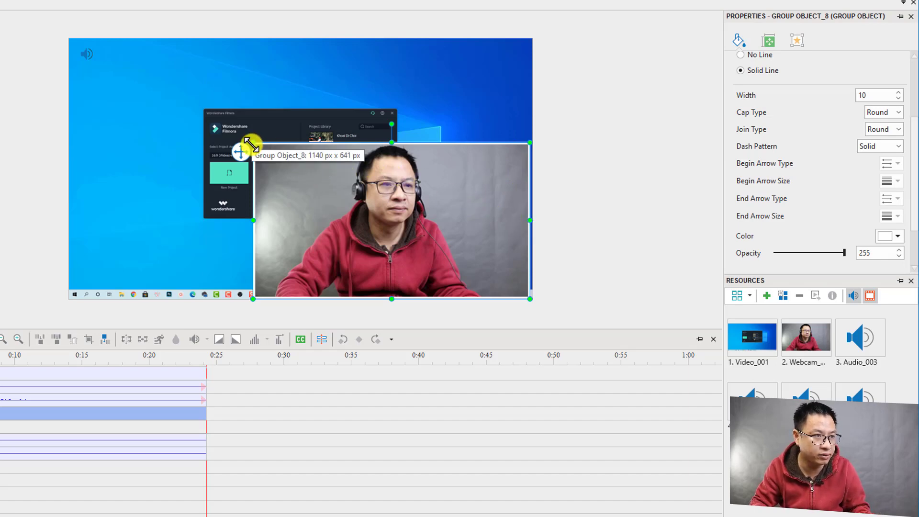
{"action": "left_click_drag", "start_coordinate": [251, 143], "coordinate": [414, 242]}
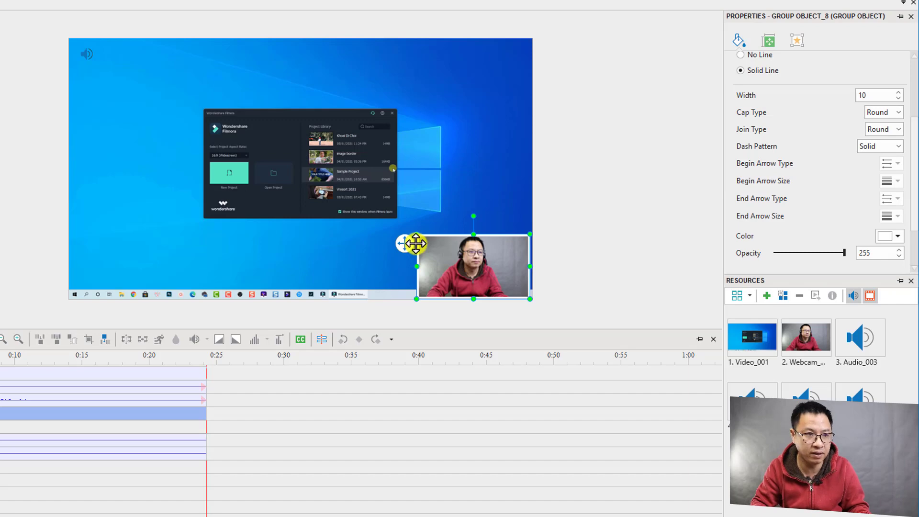
{"action": "left_click_drag", "start_coordinate": [473, 274], "coordinate": [472, 263]}
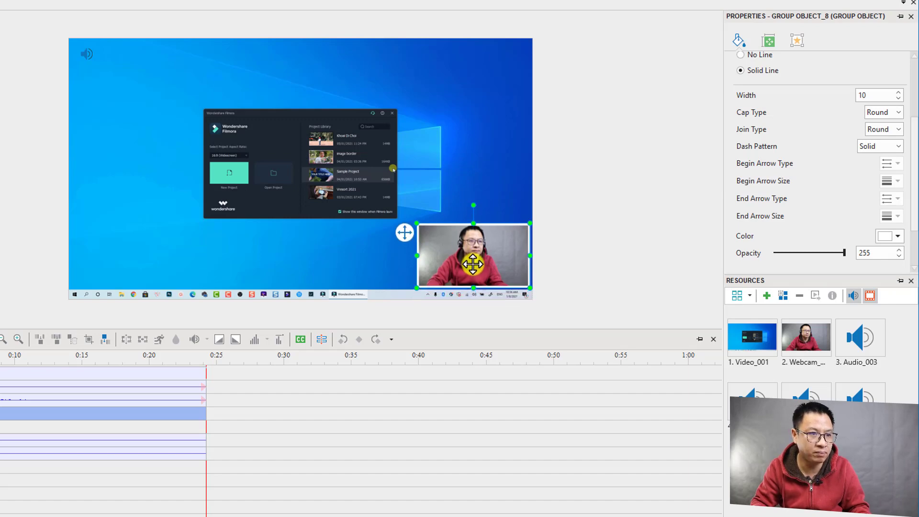
{"action": "left_click", "coordinate": [589, 278]}
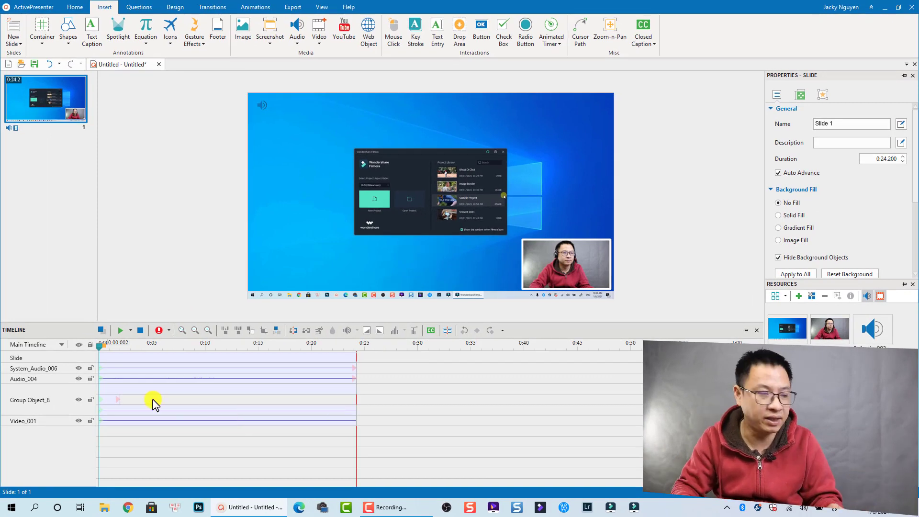
Step: Stretch Shape_7's timeline bar in Group Object_8 to end at 0:24.200
{"action": "left_click", "coordinate": [108, 399]}
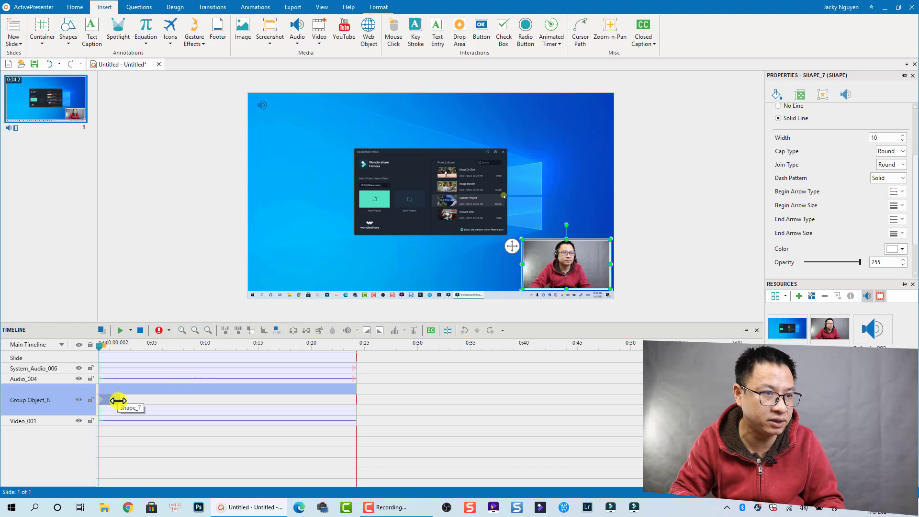
{"action": "left_click_drag", "start_coordinate": [118, 399], "coordinate": [351, 402]}
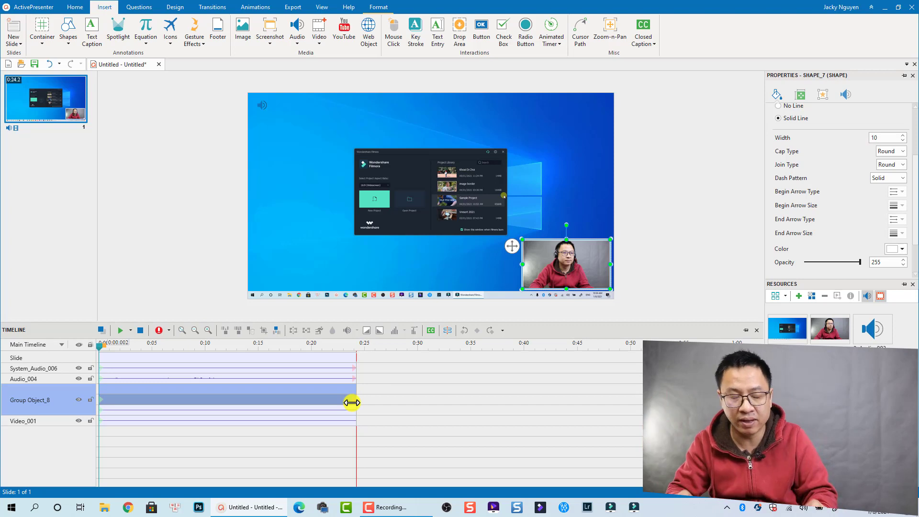